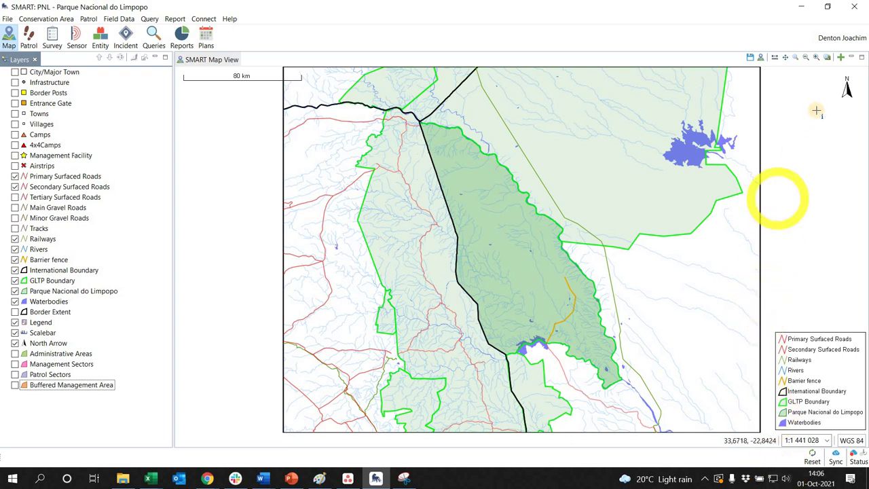
Start adding map data from a Web Map Server source
click(840, 60)
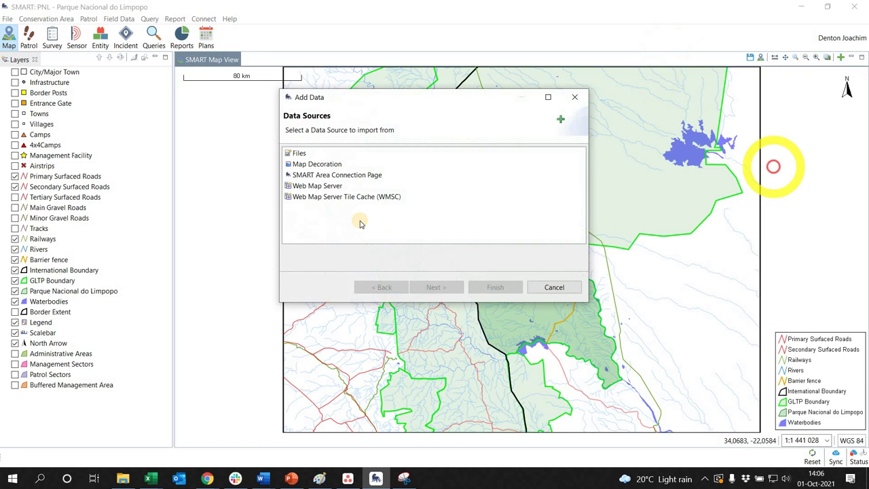
click(323, 187)
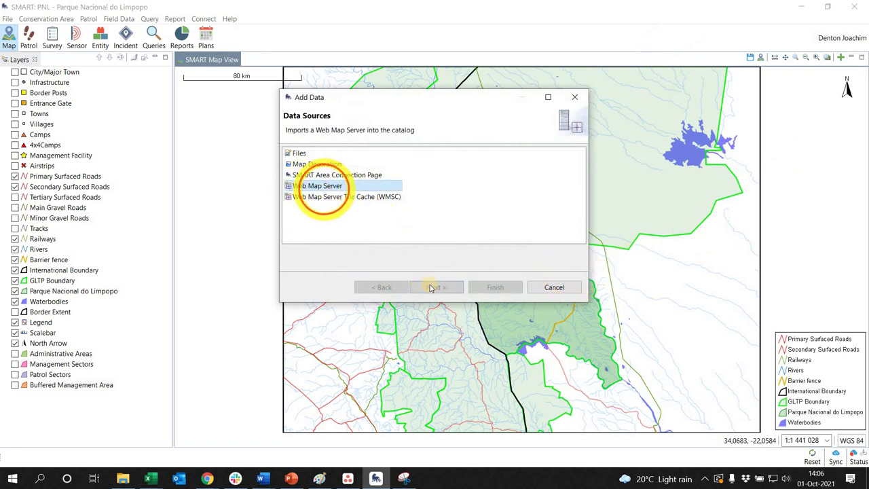
click(436, 287)
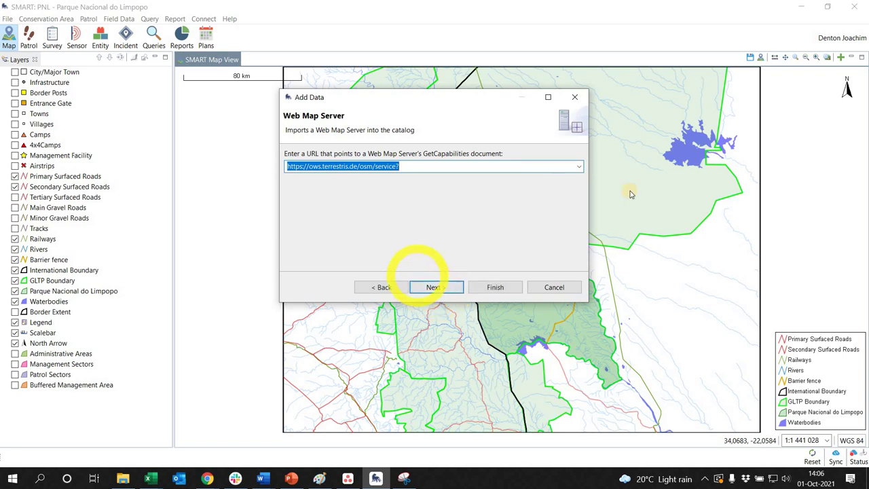
drag(288, 167, 393, 168)
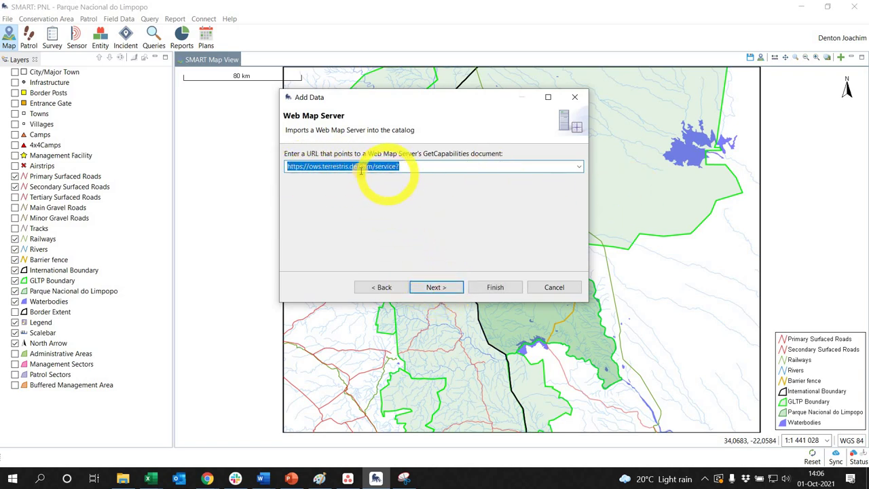
click(379, 166)
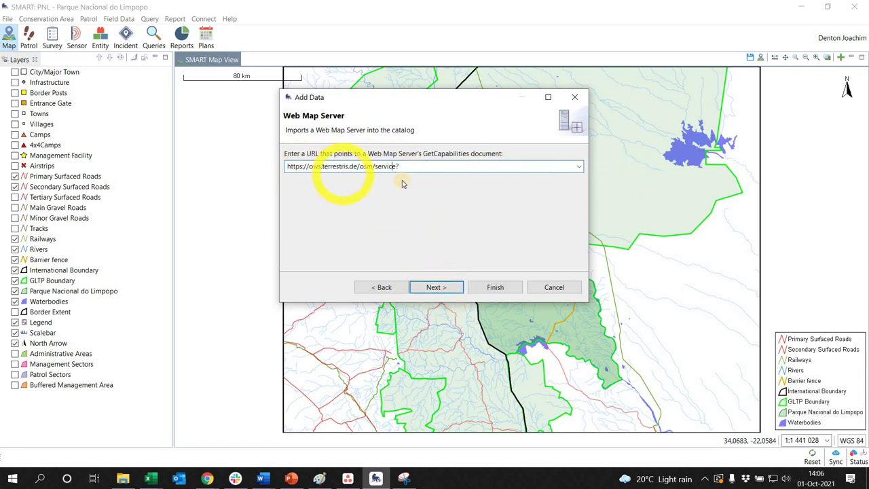
drag(402, 167, 288, 166)
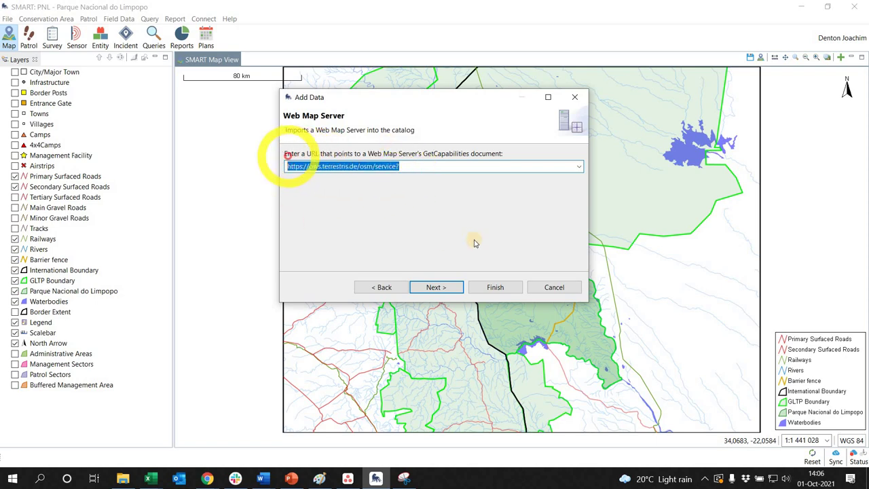
click(437, 170)
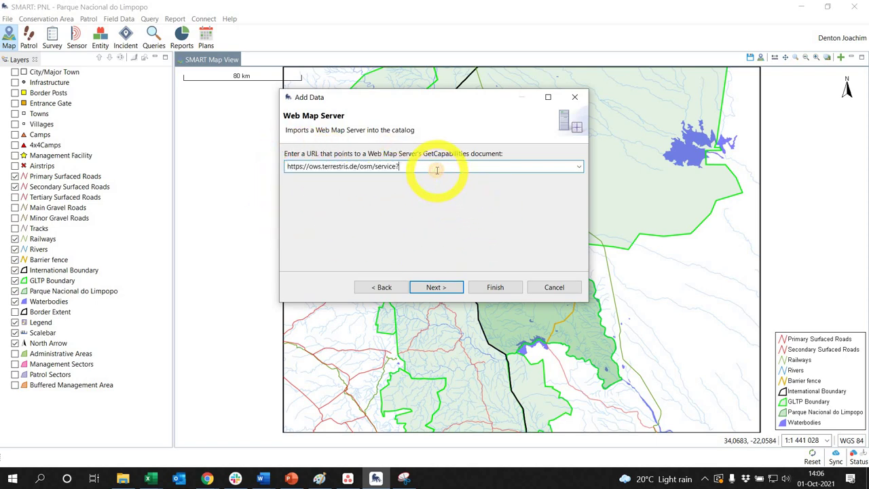
click(286, 168)
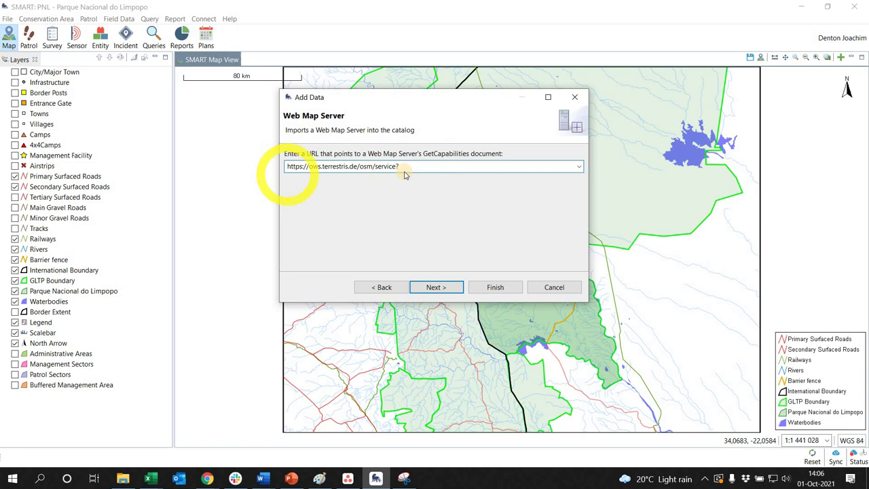
click(399, 166)
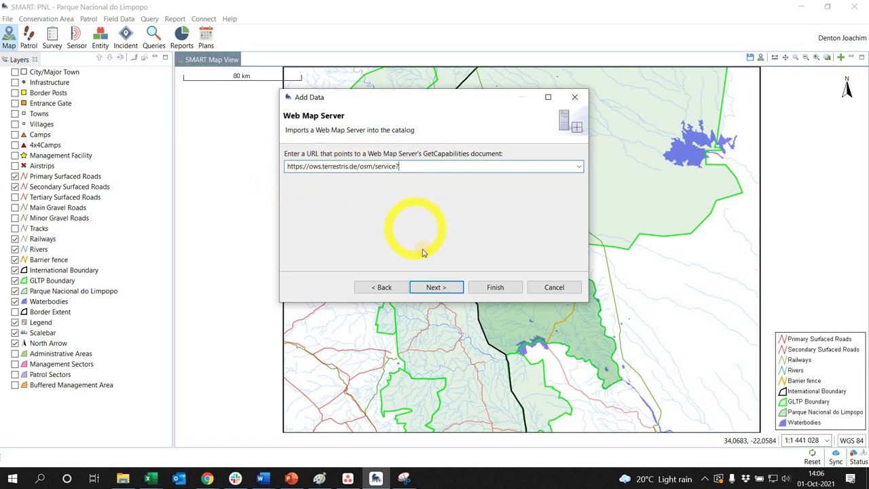
click(447, 289)
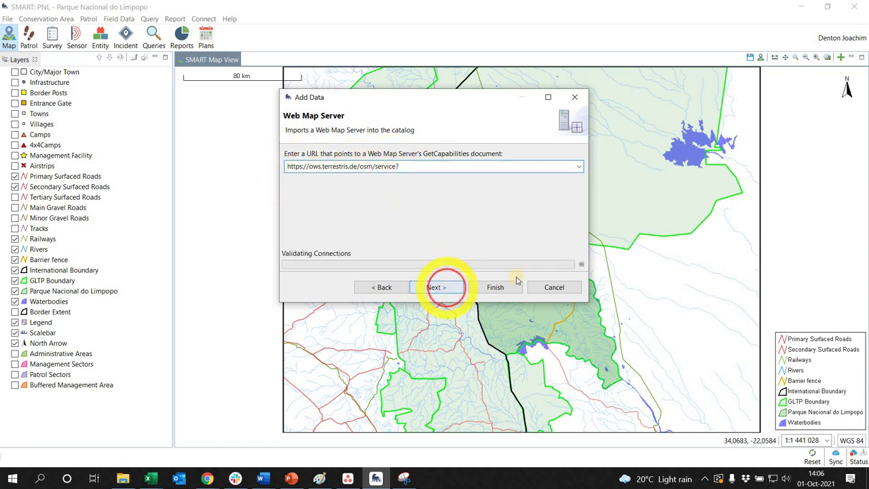
Add the 'OpenStreetMap WMS - by terrestris' layer to the map
mouse_move(579, 182)
mouse_down()
mouse_move(577, 204)
mouse_move(577, 173)
mouse_up()
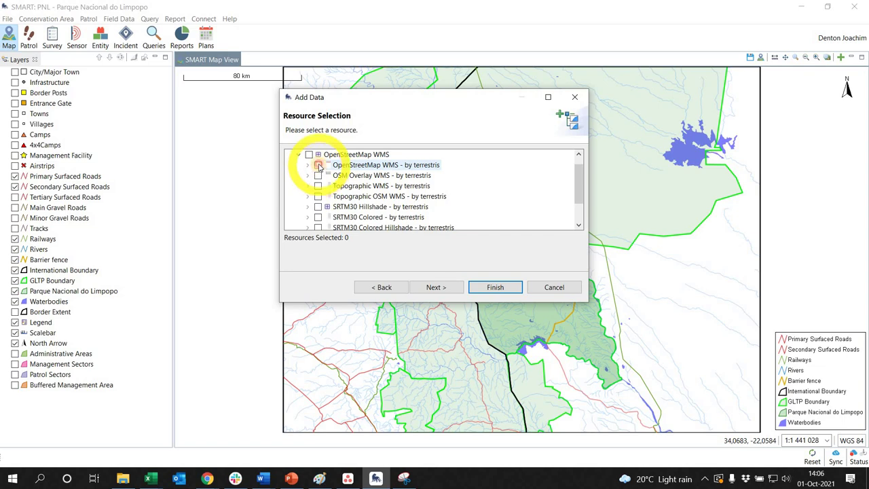
click(309, 155)
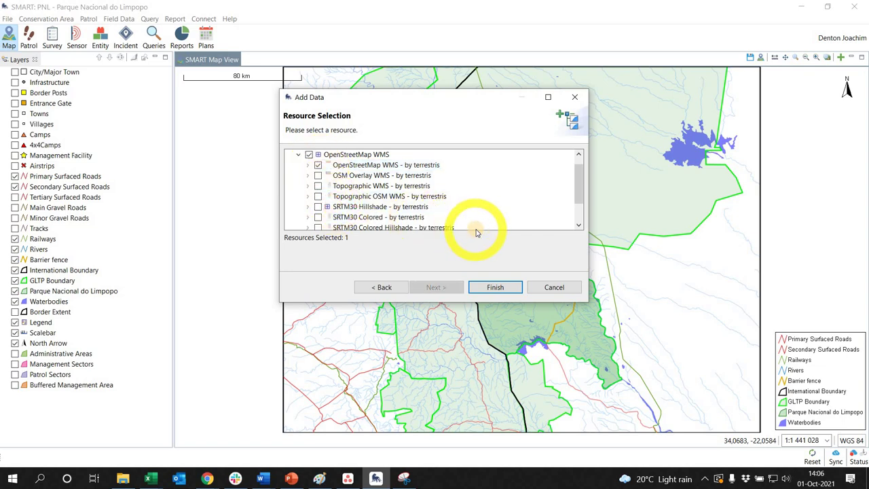
click(496, 287)
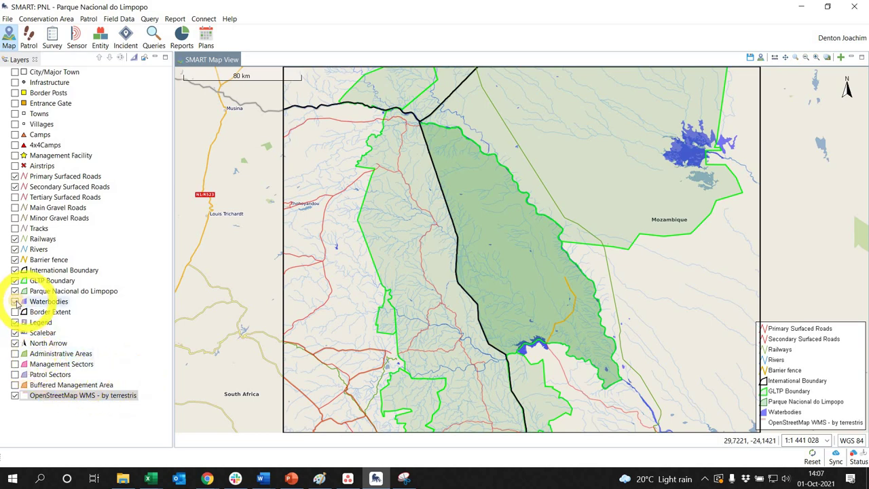
Hide the Rivers, Railways, Primary/Secondary Surfaced Roads, GLTP Boundary and Waterbodies layers
click(15, 248)
click(15, 238)
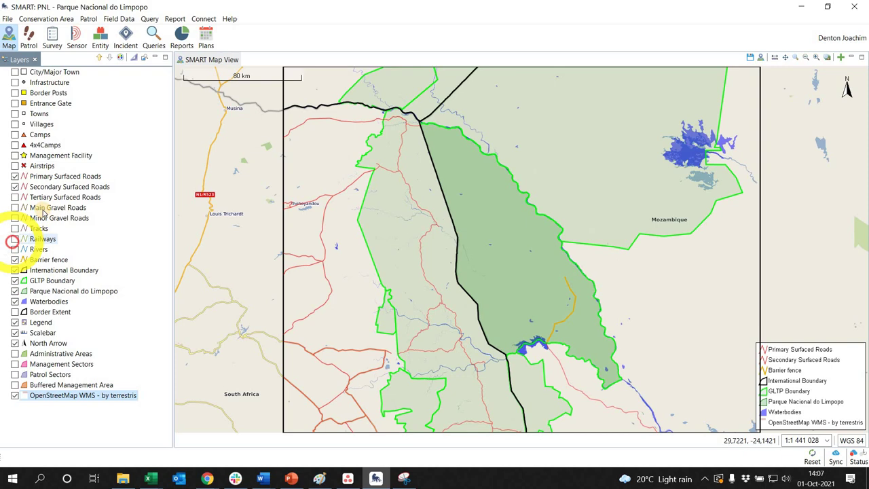
click(15, 176)
click(15, 186)
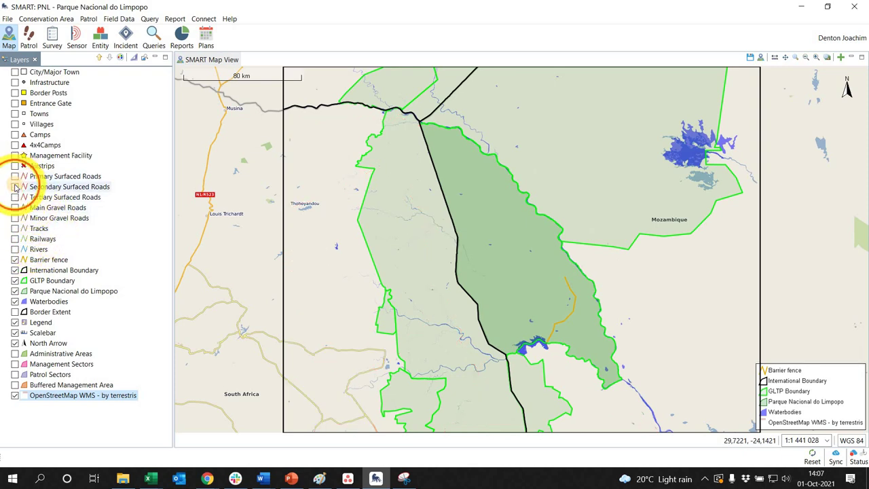
click(15, 281)
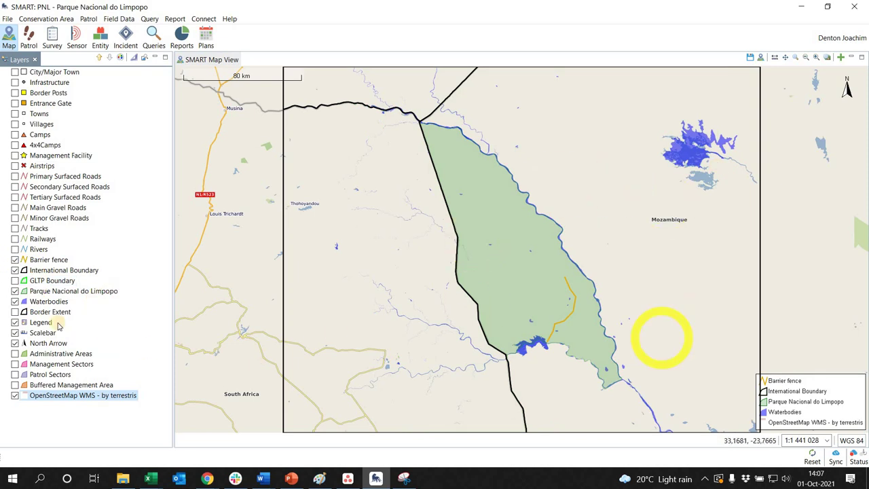
click(15, 301)
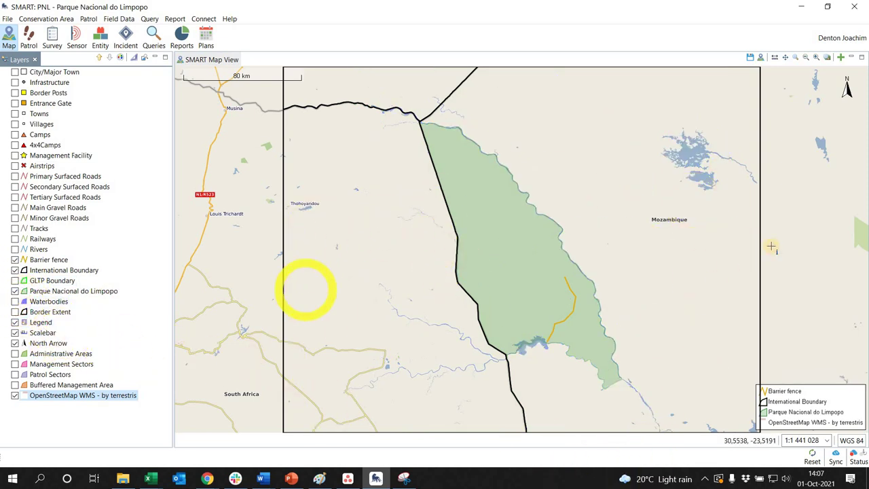
Save the current map as a new basemap named 'WMS - with legend' and acknowledge
click(750, 58)
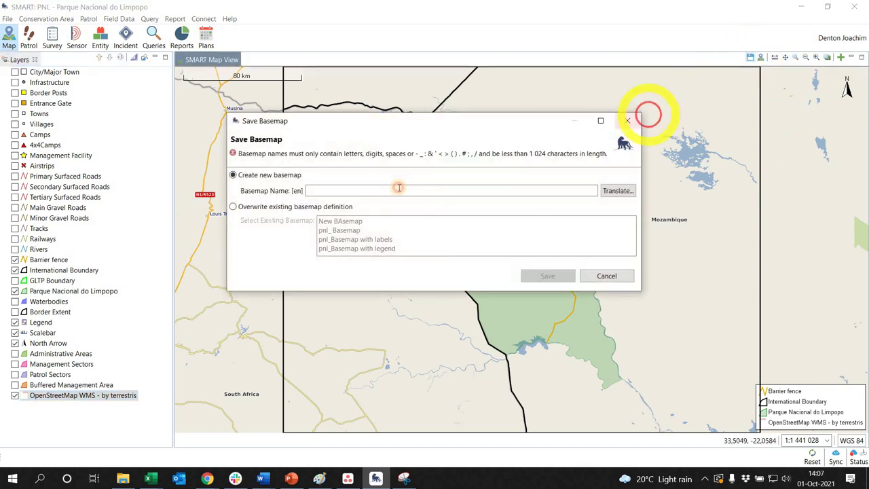
click(398, 188)
text(WMS - with legend)
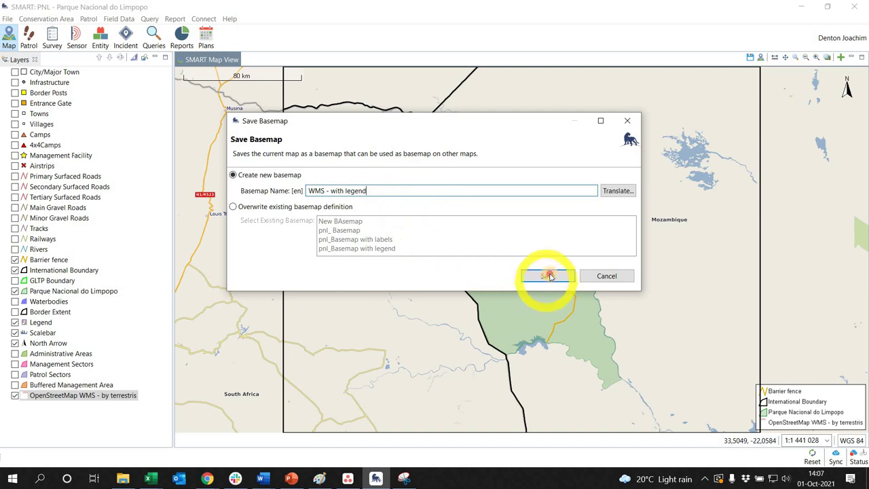
click(547, 276)
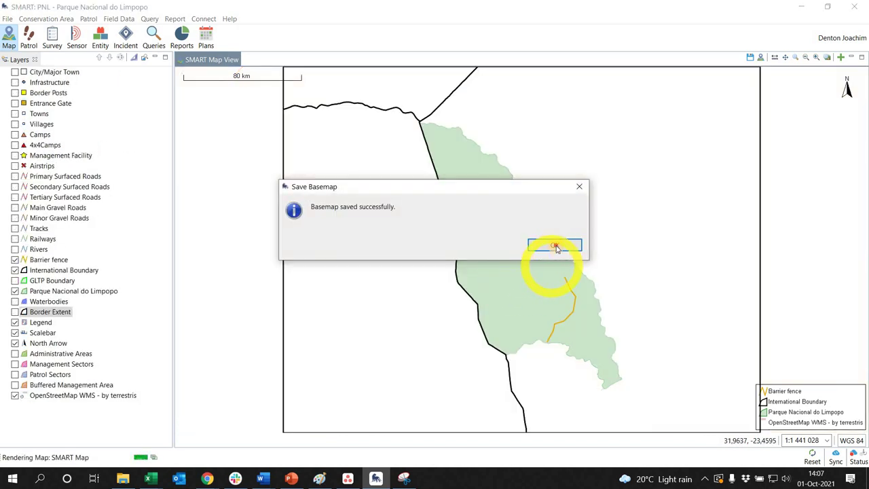
click(553, 245)
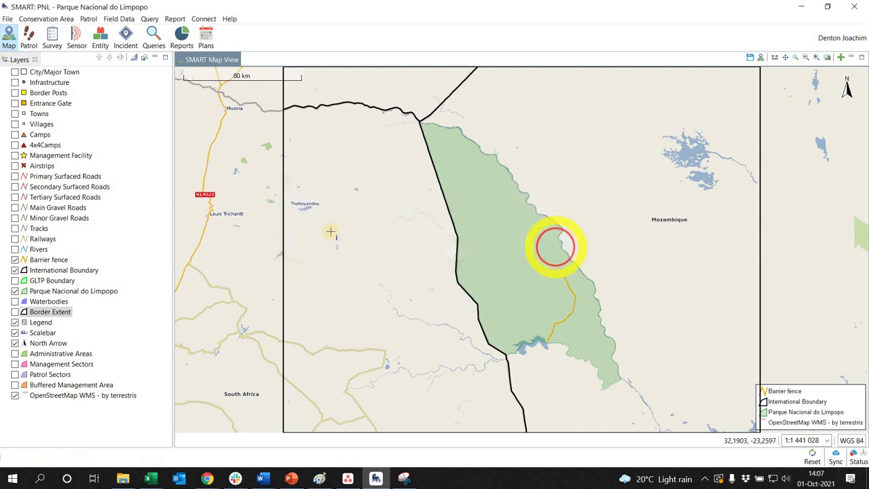
In Reports, close the old output and open New Report [000020] for editing
click(175, 19)
click(186, 60)
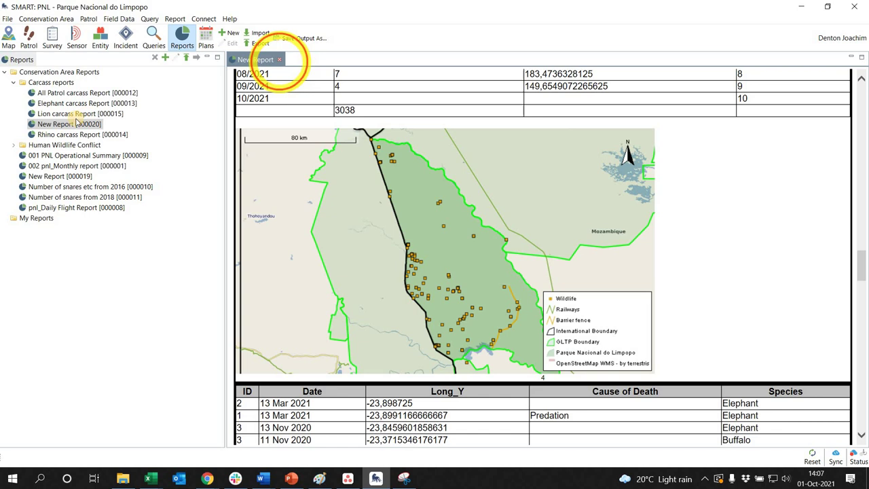
click(279, 59)
right_click(72, 126)
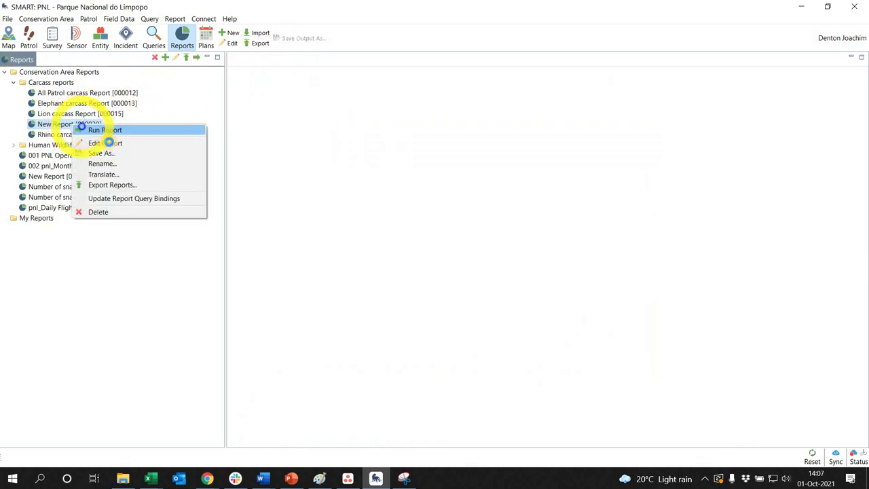
click(111, 142)
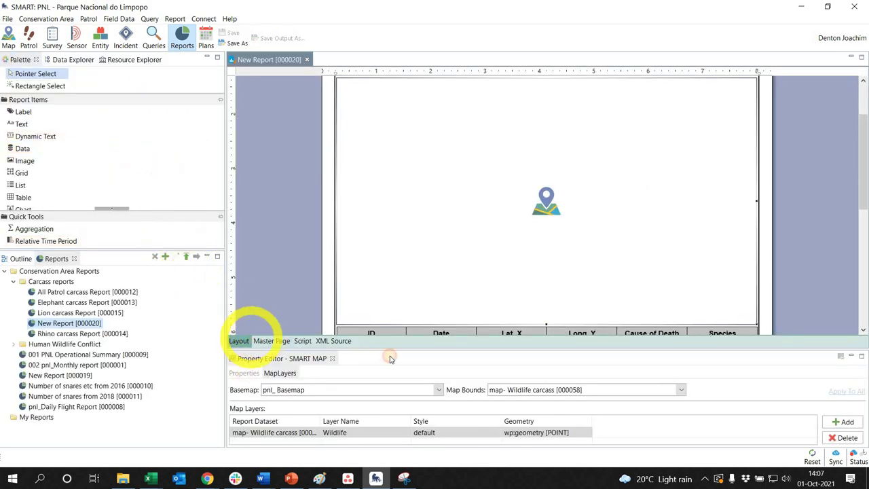
Select the SMART MAP item and enlarge the property panel to view its settings
click(414, 310)
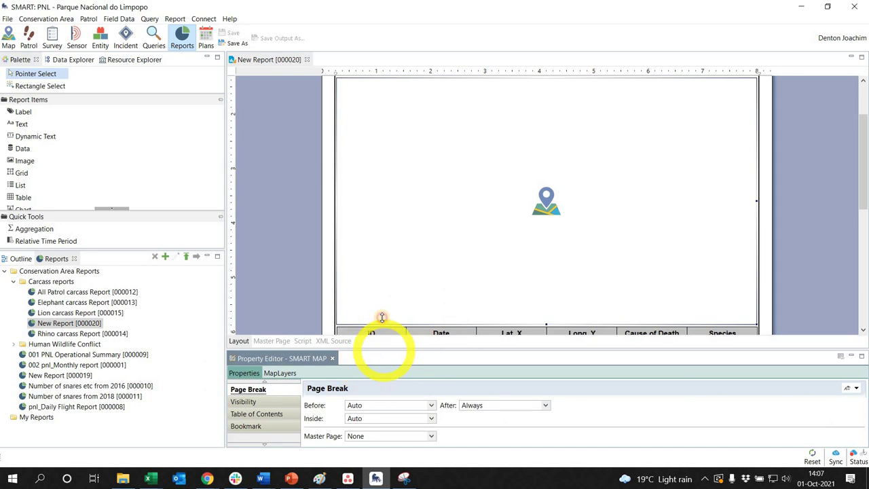
drag(382, 350, 382, 317)
click(556, 195)
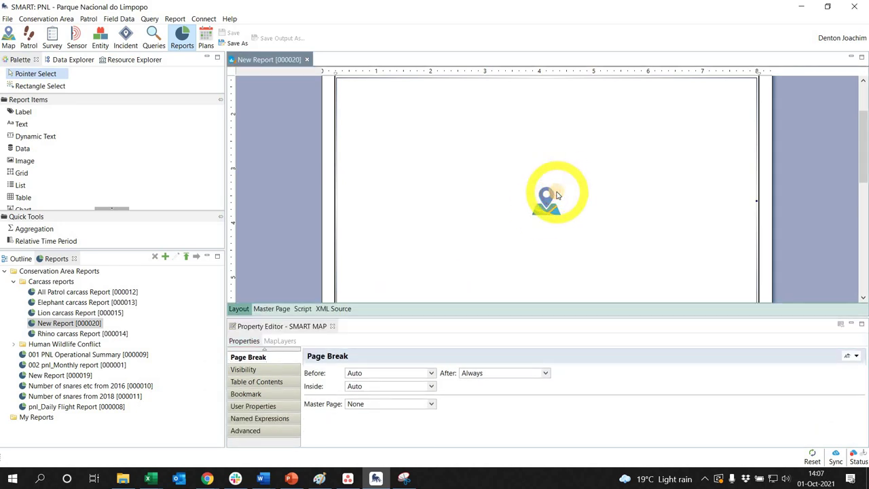
click(450, 235)
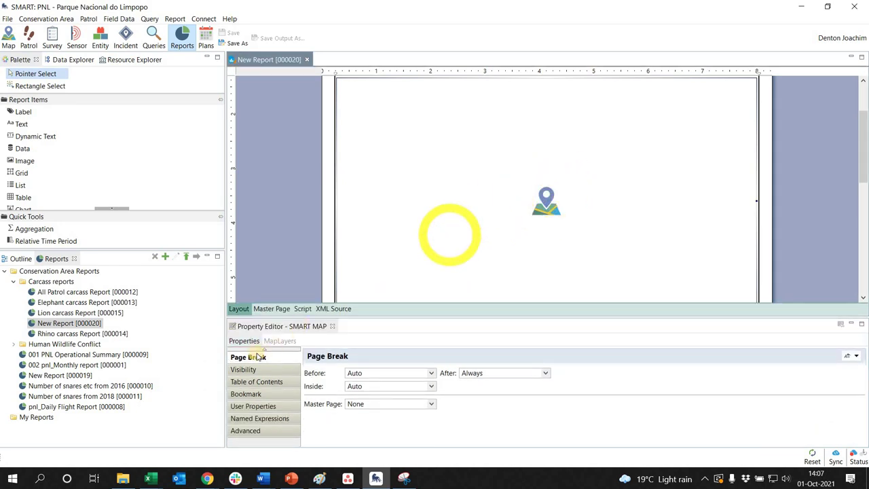
click(279, 343)
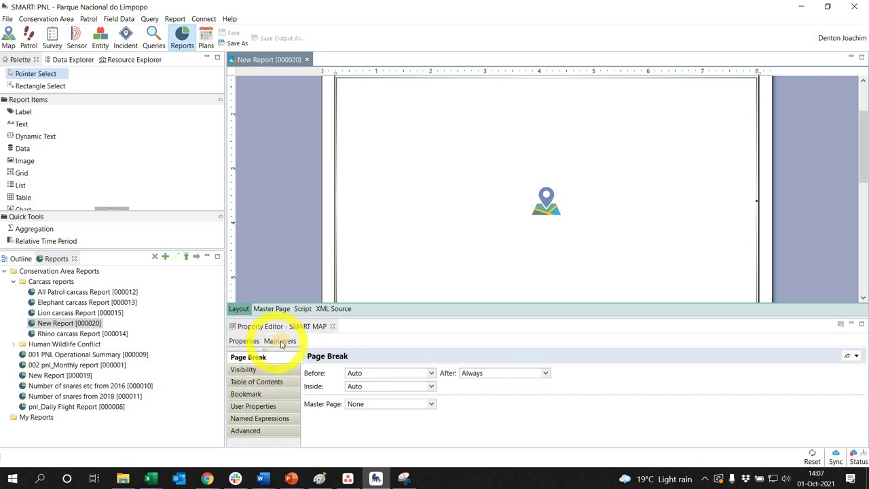
Give the map the 'WMS - with legend' basemap and map- Wildlife carcass [000058] bounds
click(278, 342)
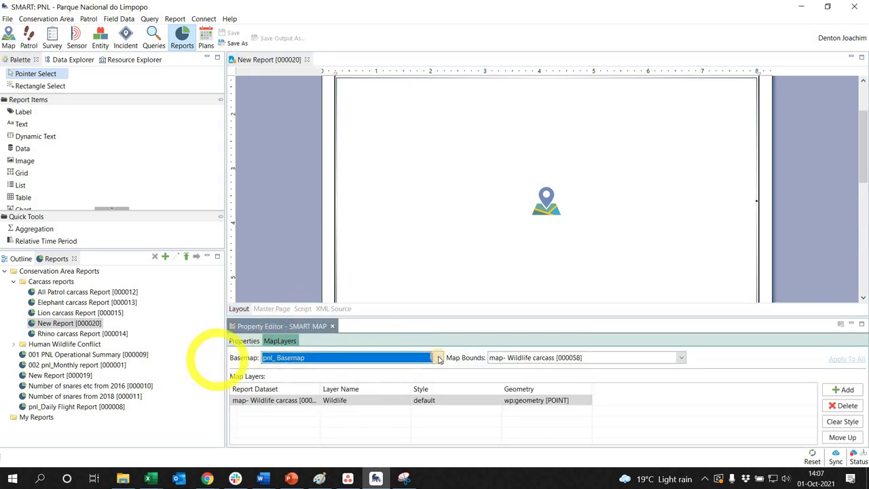
click(437, 357)
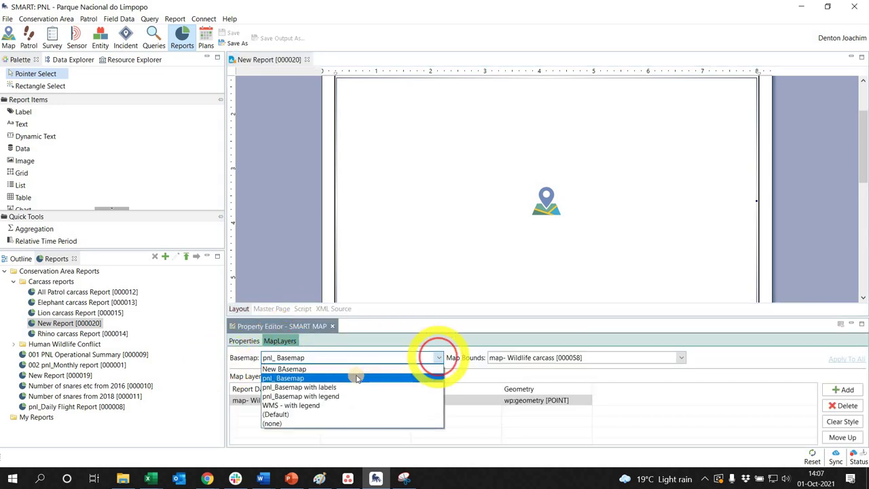
click(293, 405)
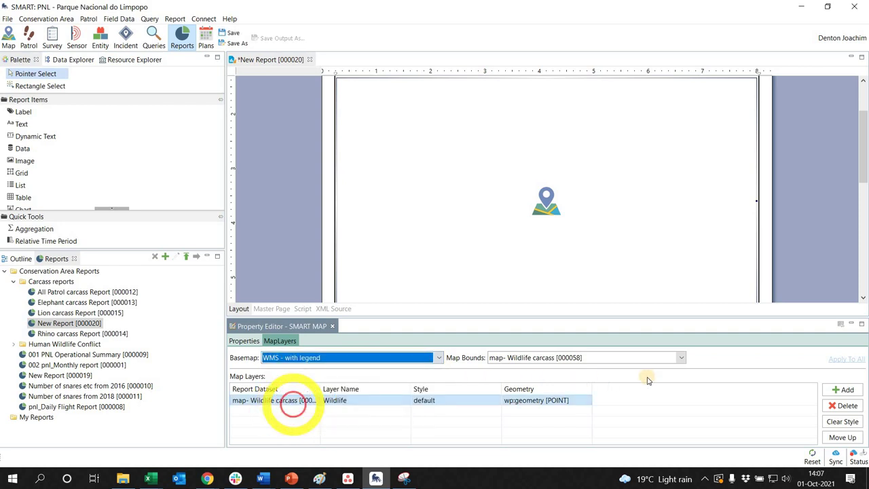
click(681, 357)
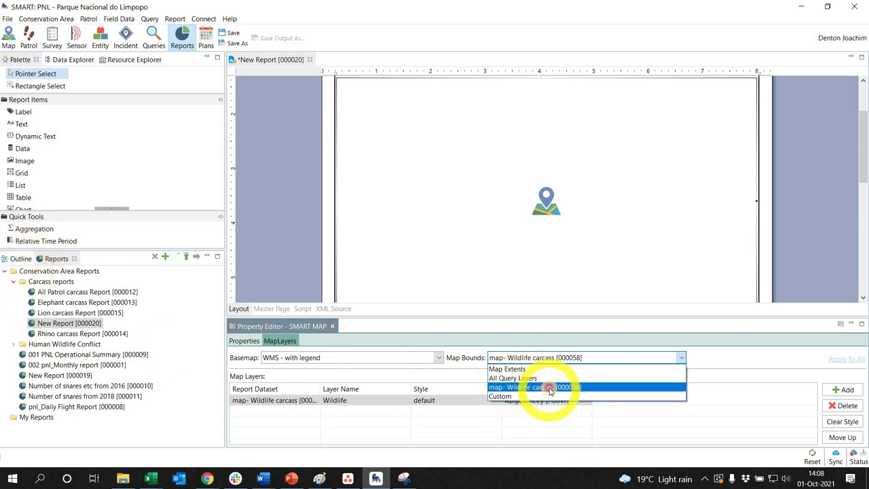
click(441, 425)
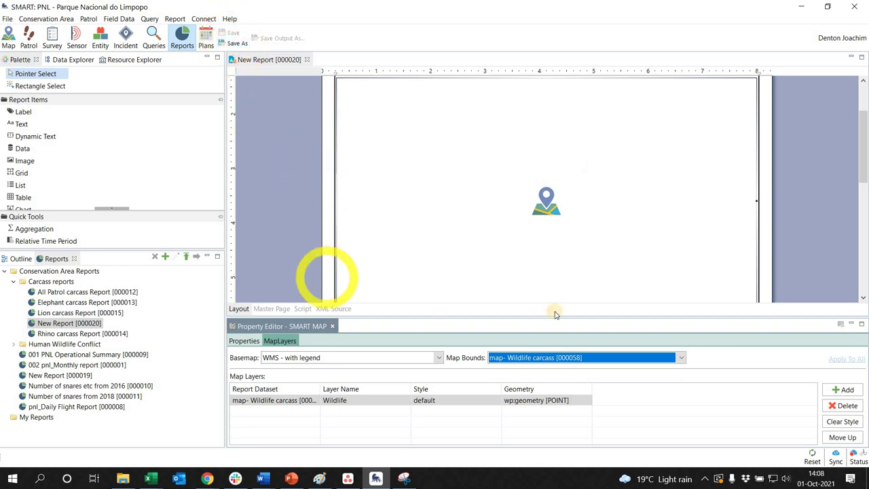
Run New Report [000020] with default parameters and scroll down to its map
right_click(71, 324)
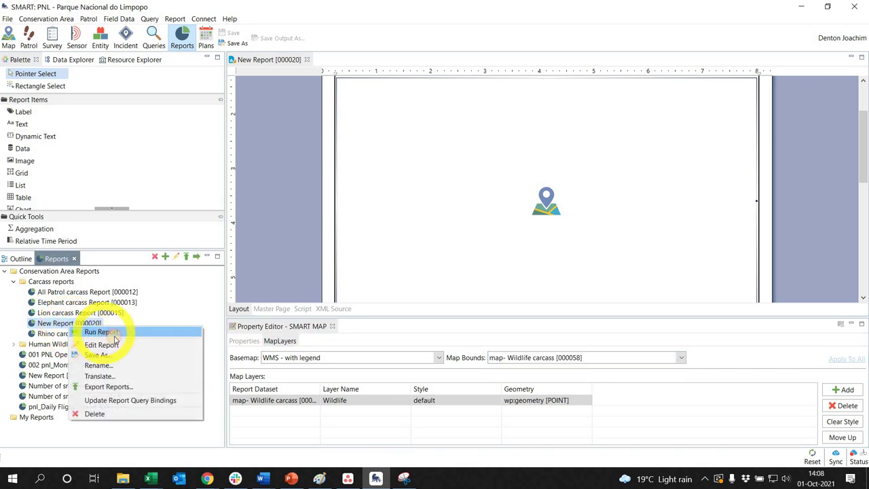
click(98, 332)
click(502, 273)
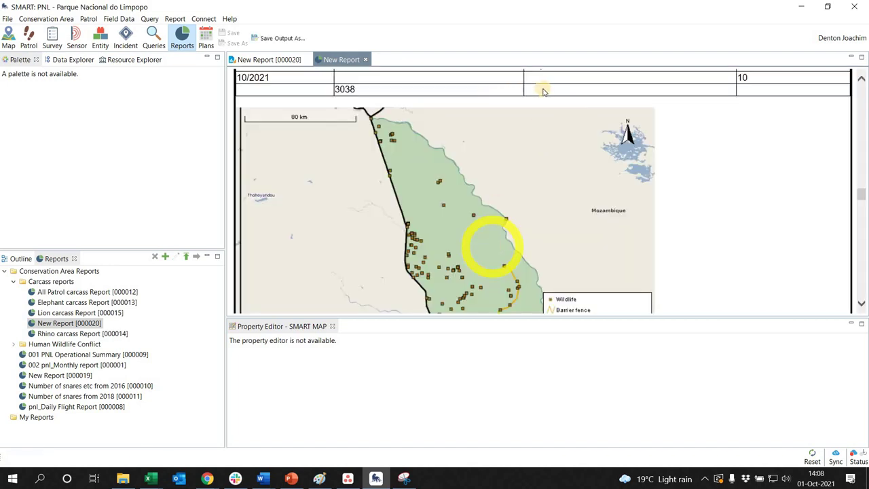
scroll(536, 100, down, 1)
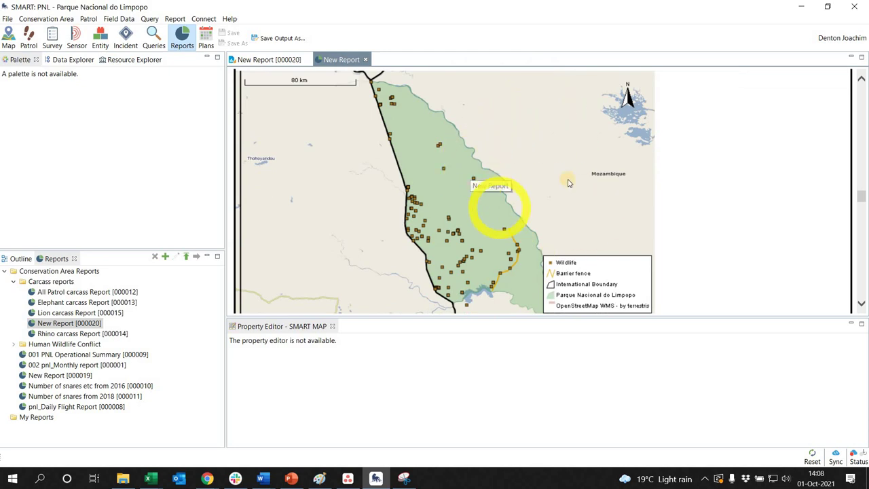